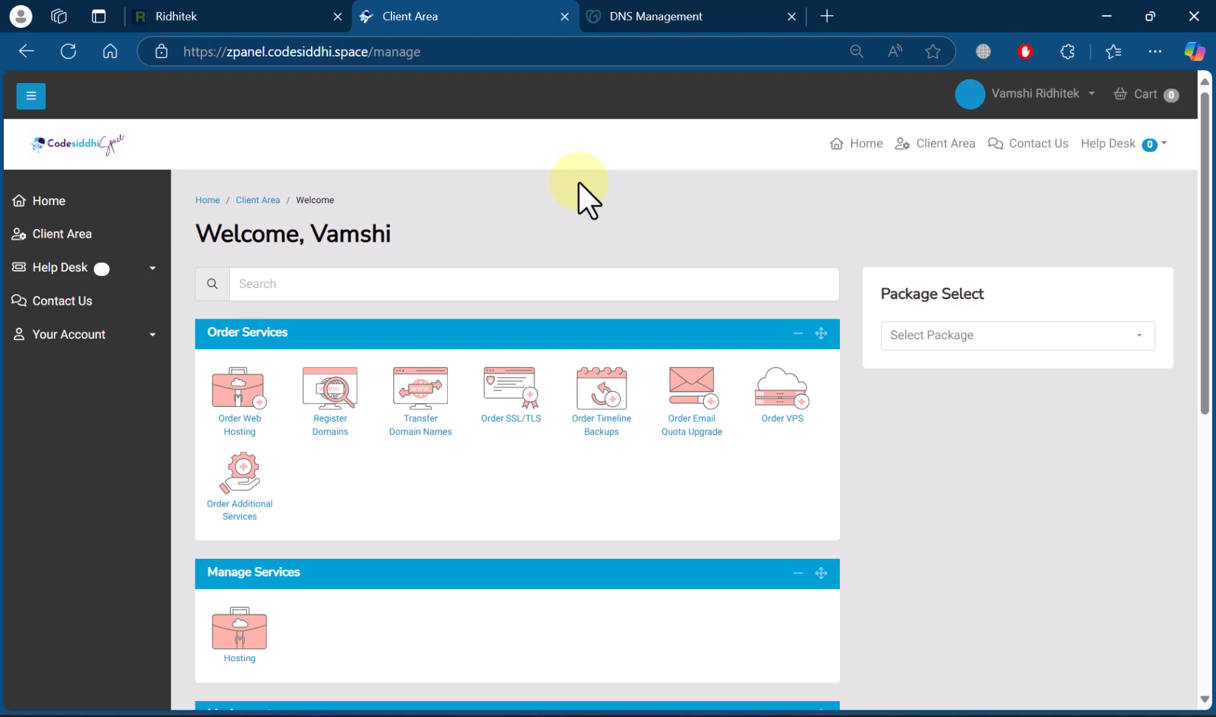
Open the service overview of the ridhitek.com hosting package from the client area's hosting services.
scroll(579, 182, down, 6)
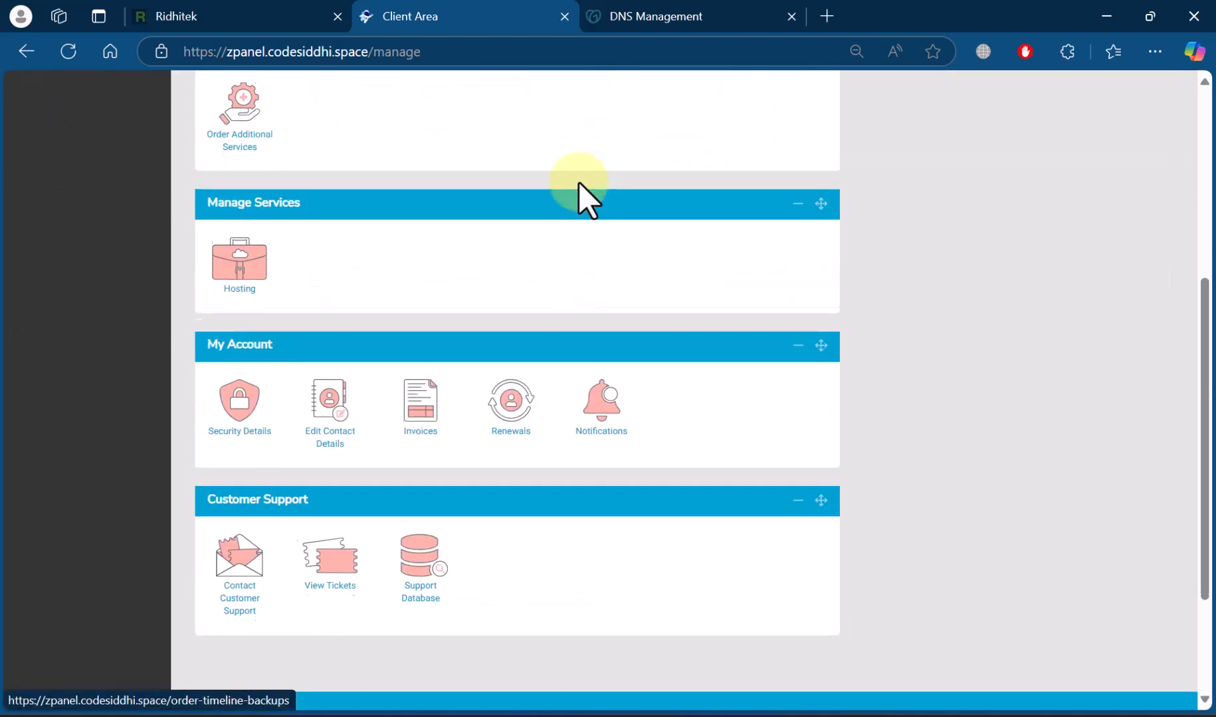
click(251, 244)
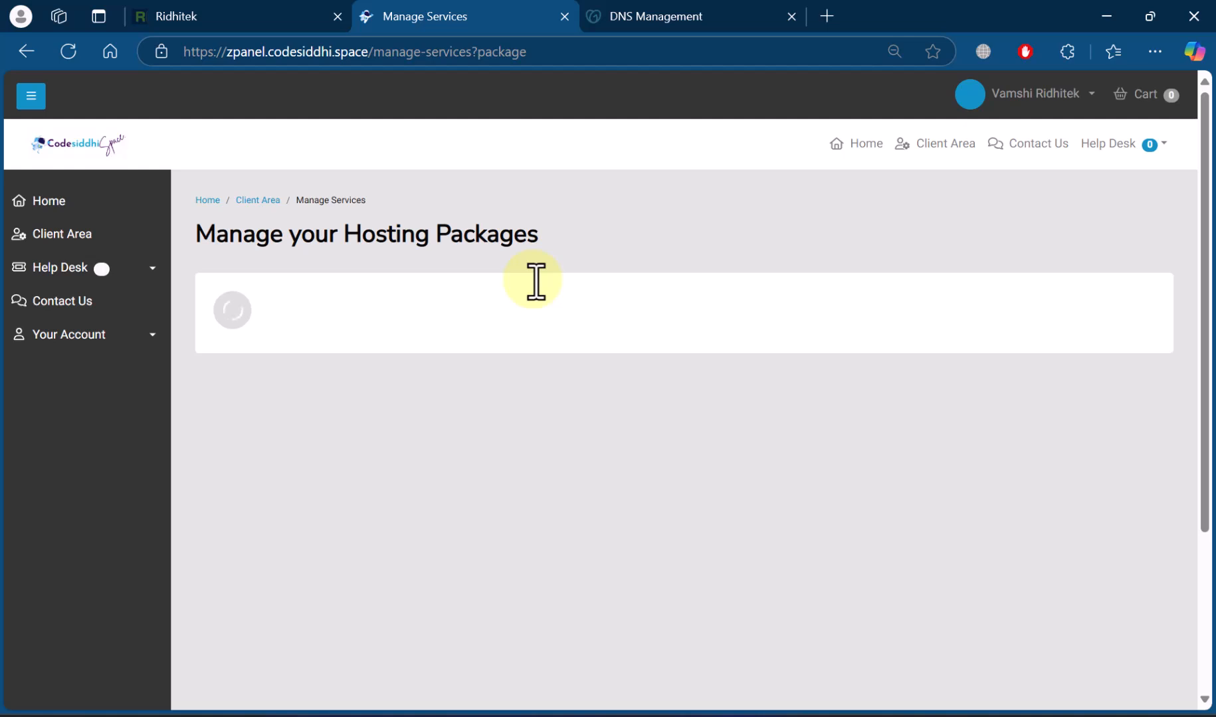
scroll(537, 279, down, 5)
click(1068, 177)
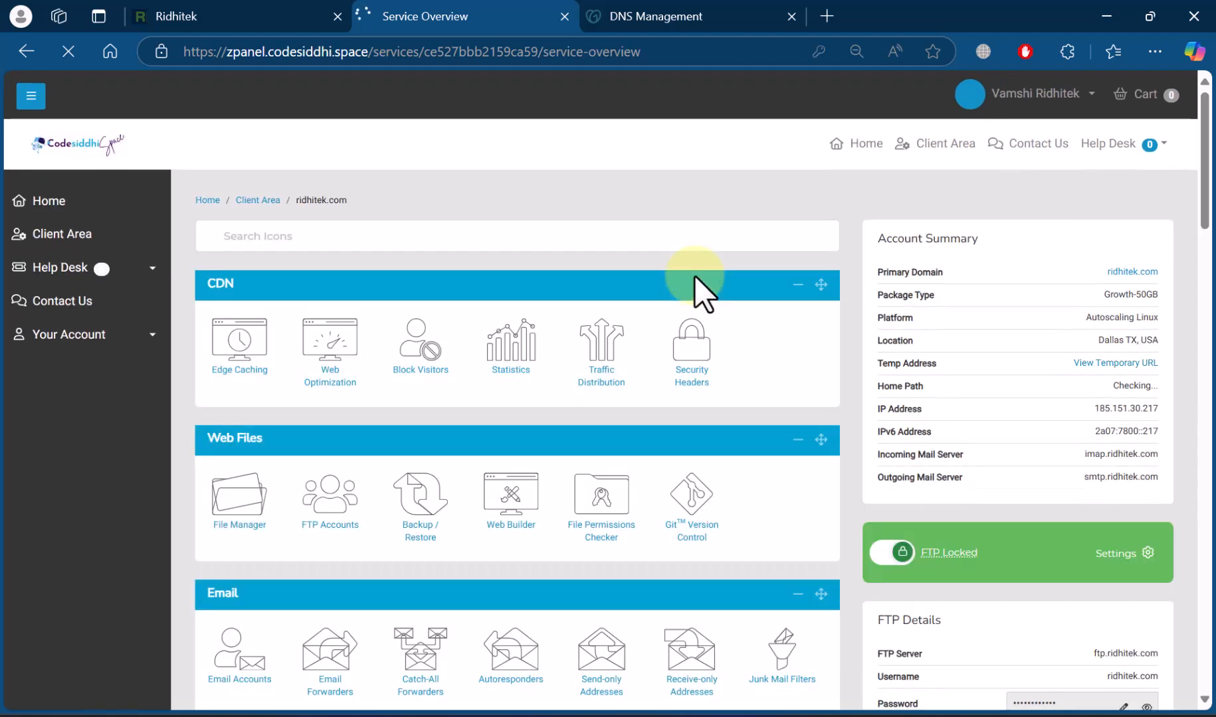
Open the domain management page of the hosting package and check the document root of ridhitek.com.
scroll(694, 276, down, 9)
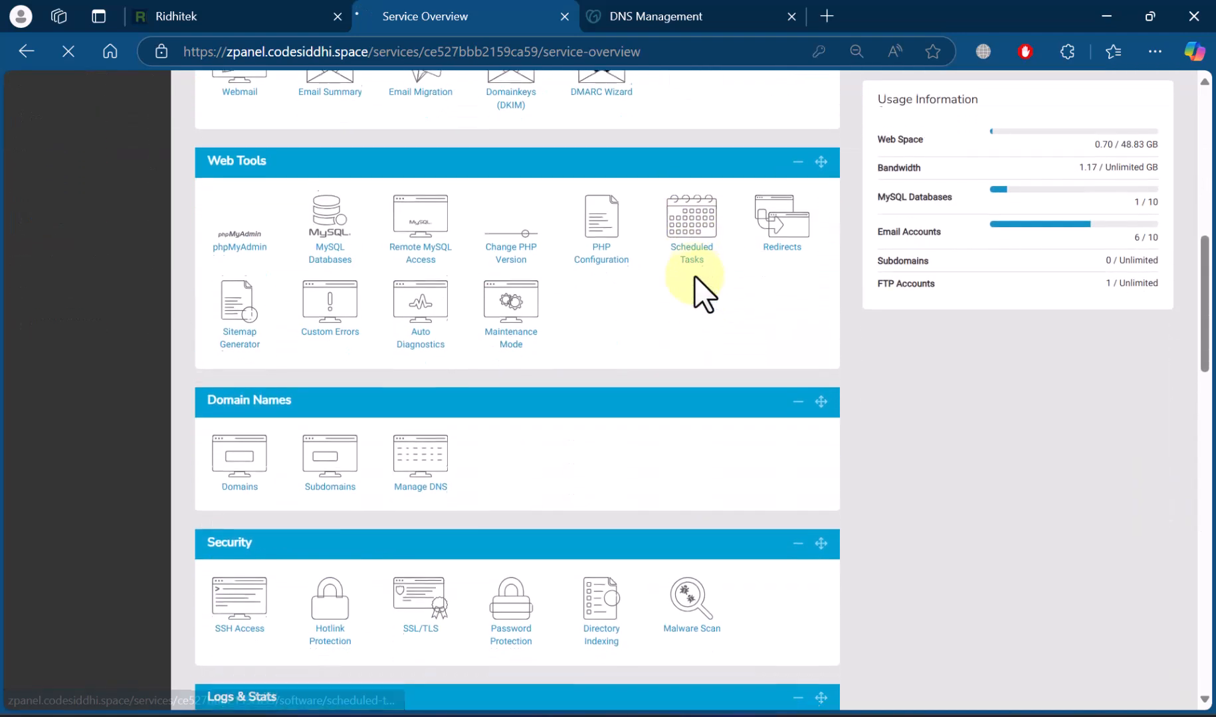
click(254, 447)
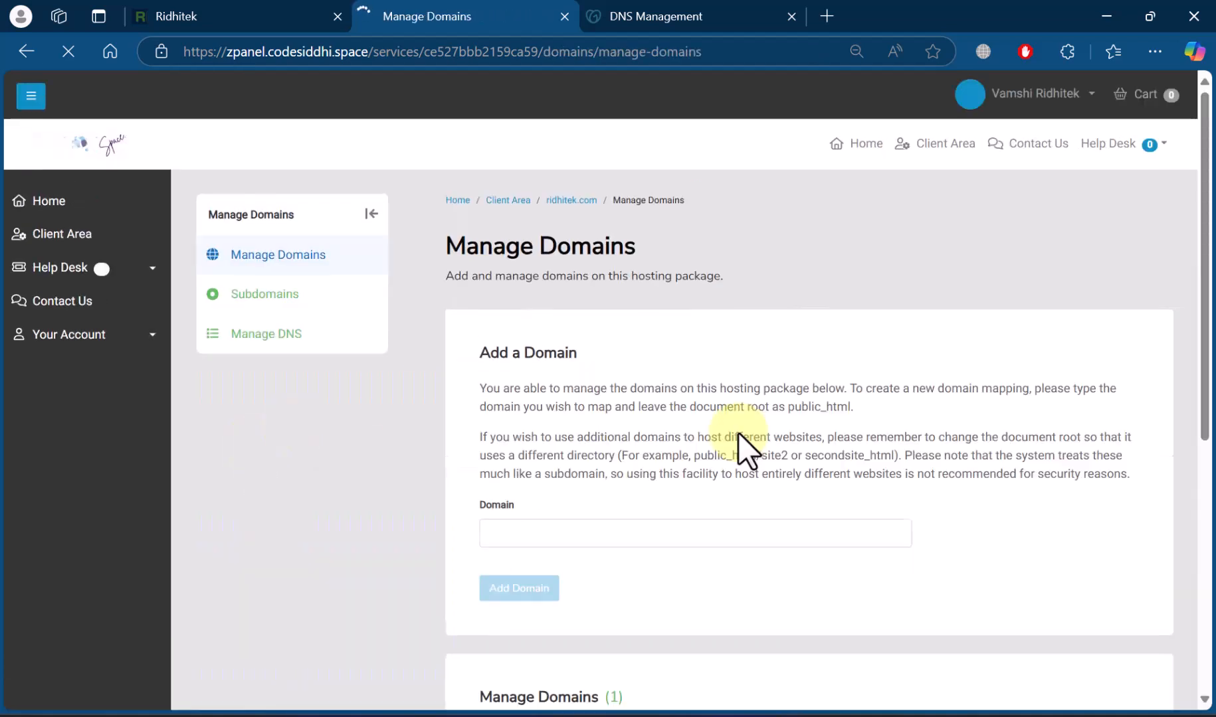
scroll(627, 392, down, 5)
drag(485, 444, 700, 435)
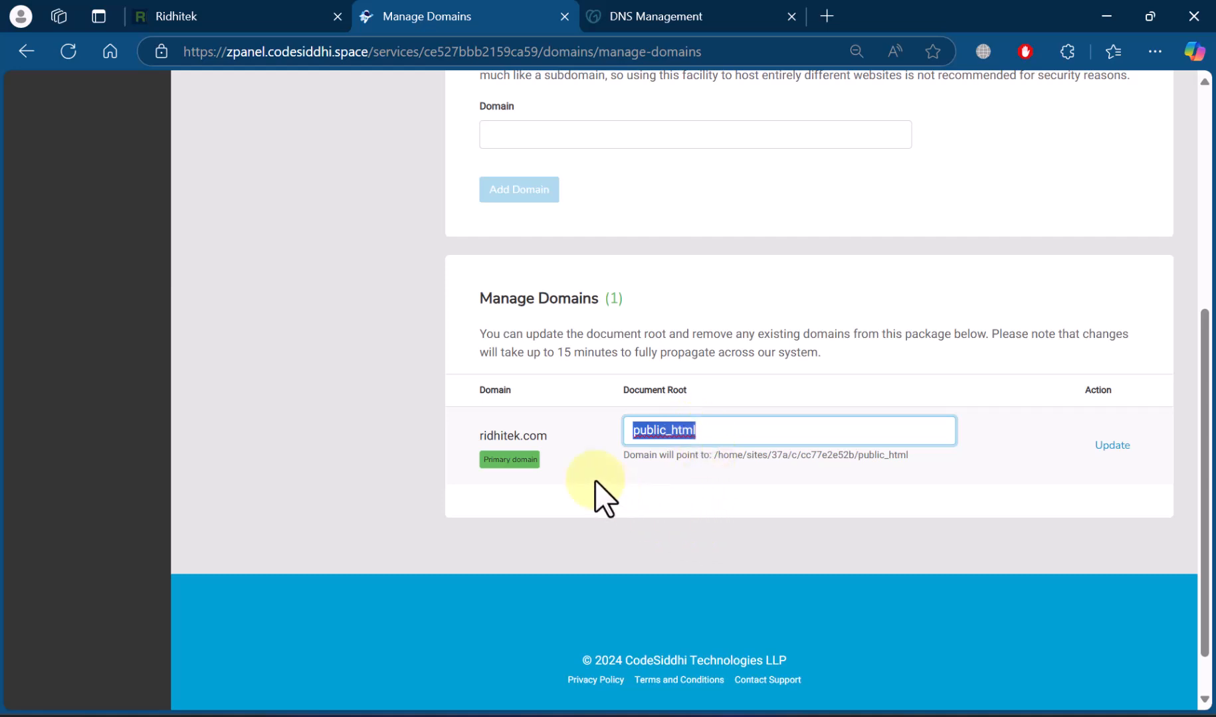
Add the domain gggggabc.com to the hosting package.
scroll(594, 481, up, 3)
click(540, 289)
text(googgab)
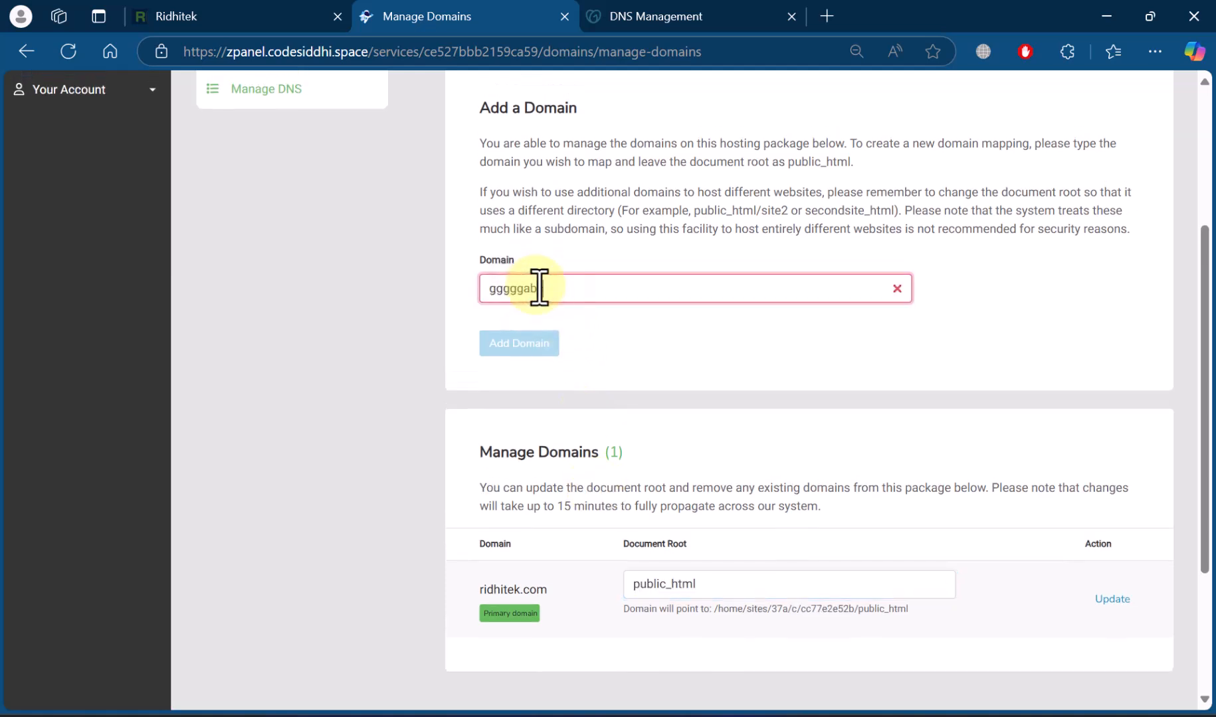
text(.com)
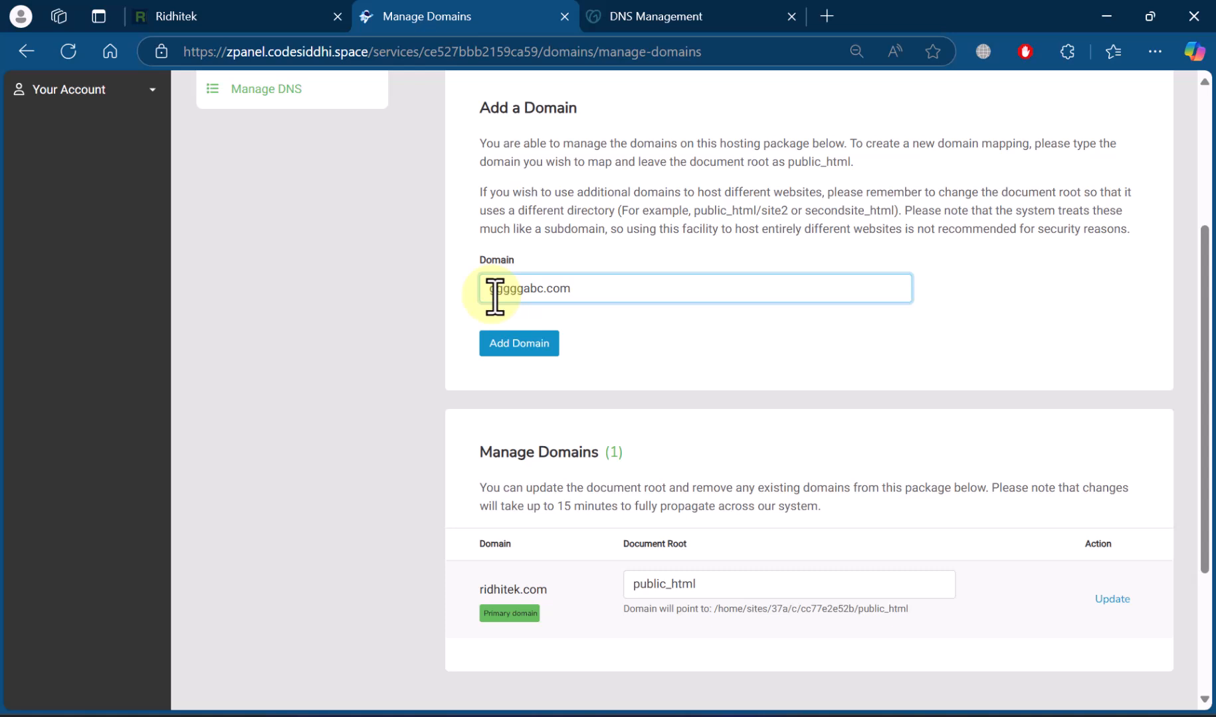
click(517, 346)
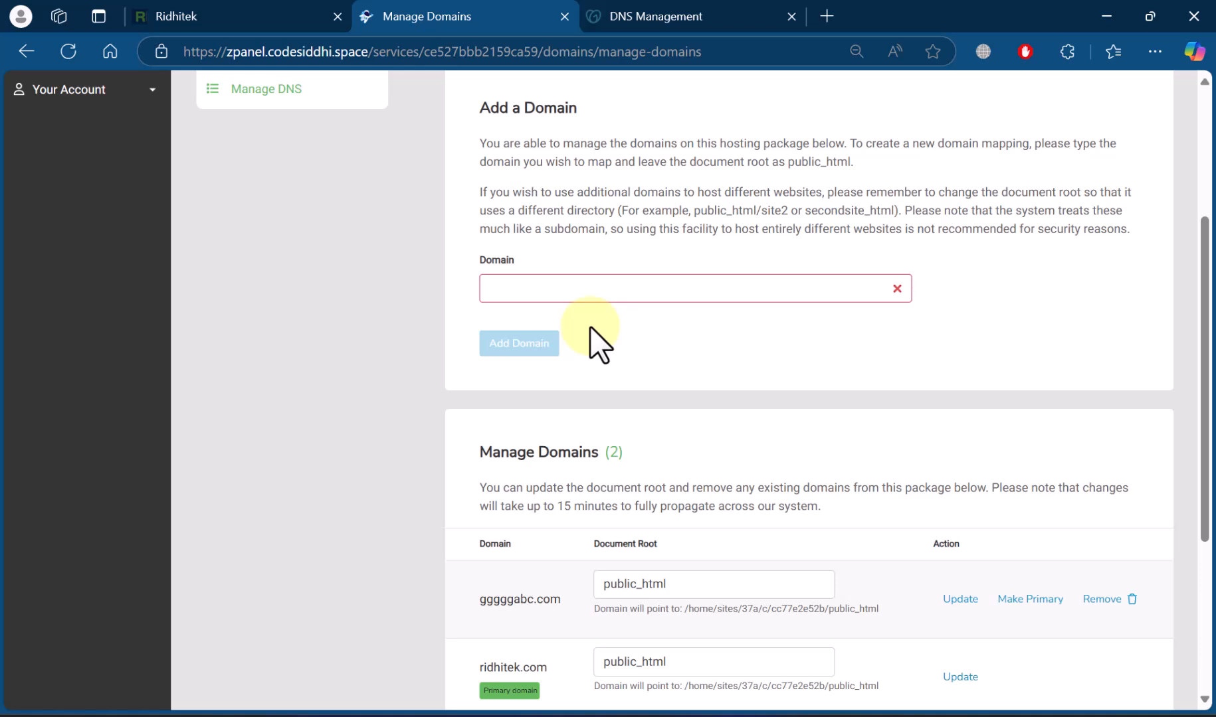
Enter public_html/rrrrr as the document root of gggggabc.com in the domain list.
scroll(590, 325, up, 1)
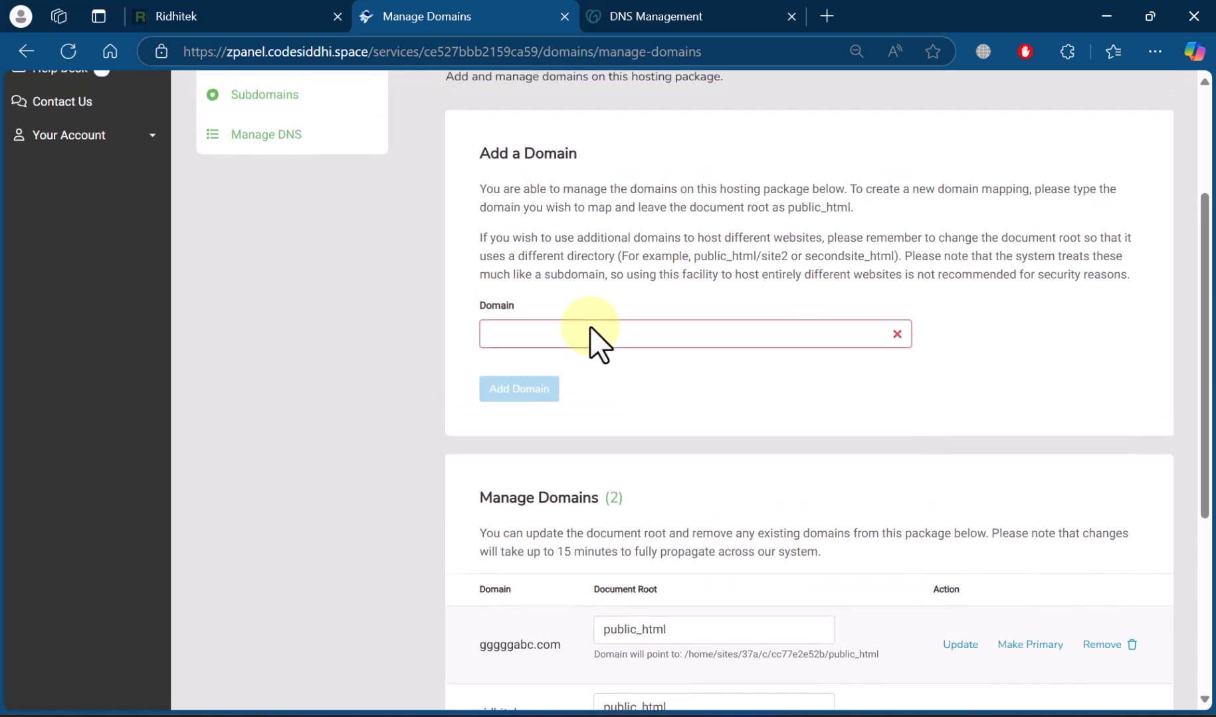
scroll(590, 326, down, 4)
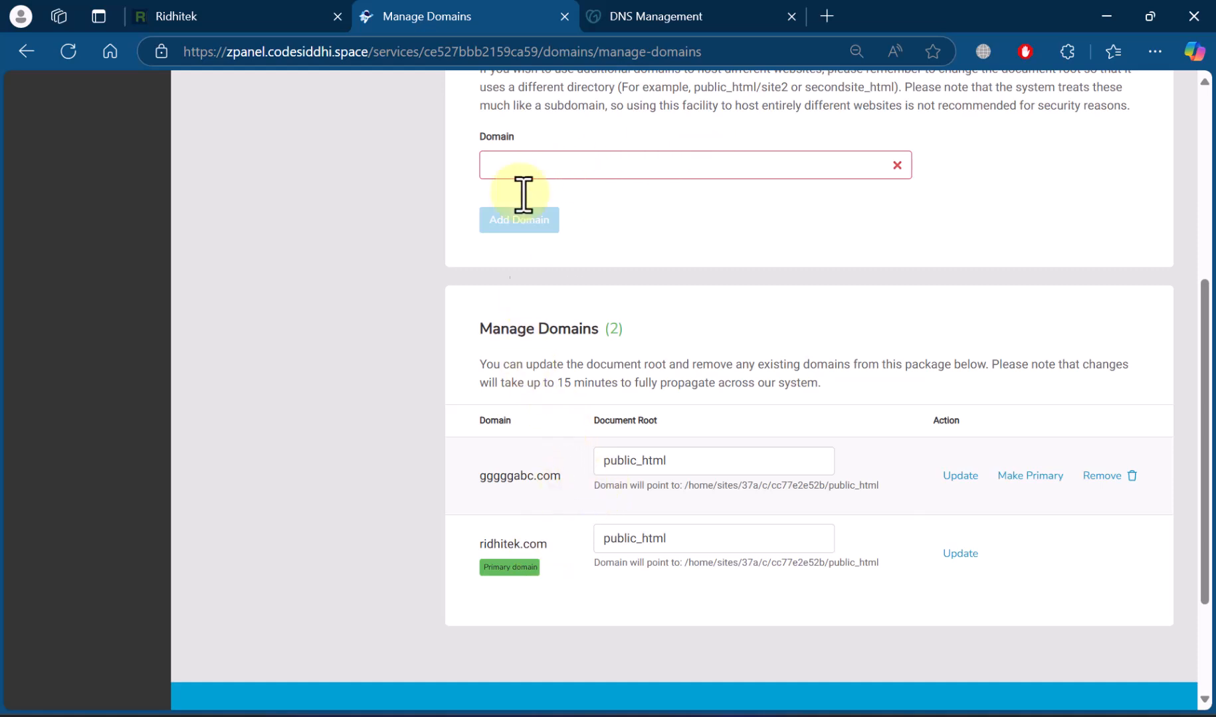
scroll(484, 488, down, 2)
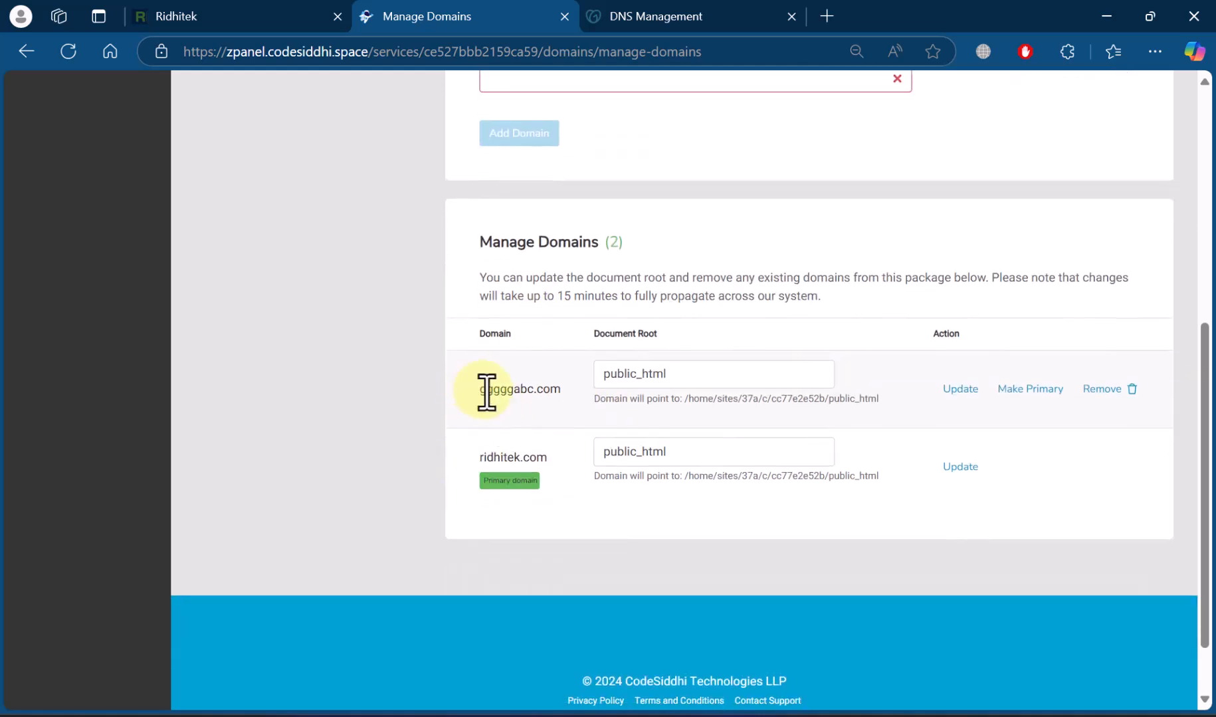
click(689, 375)
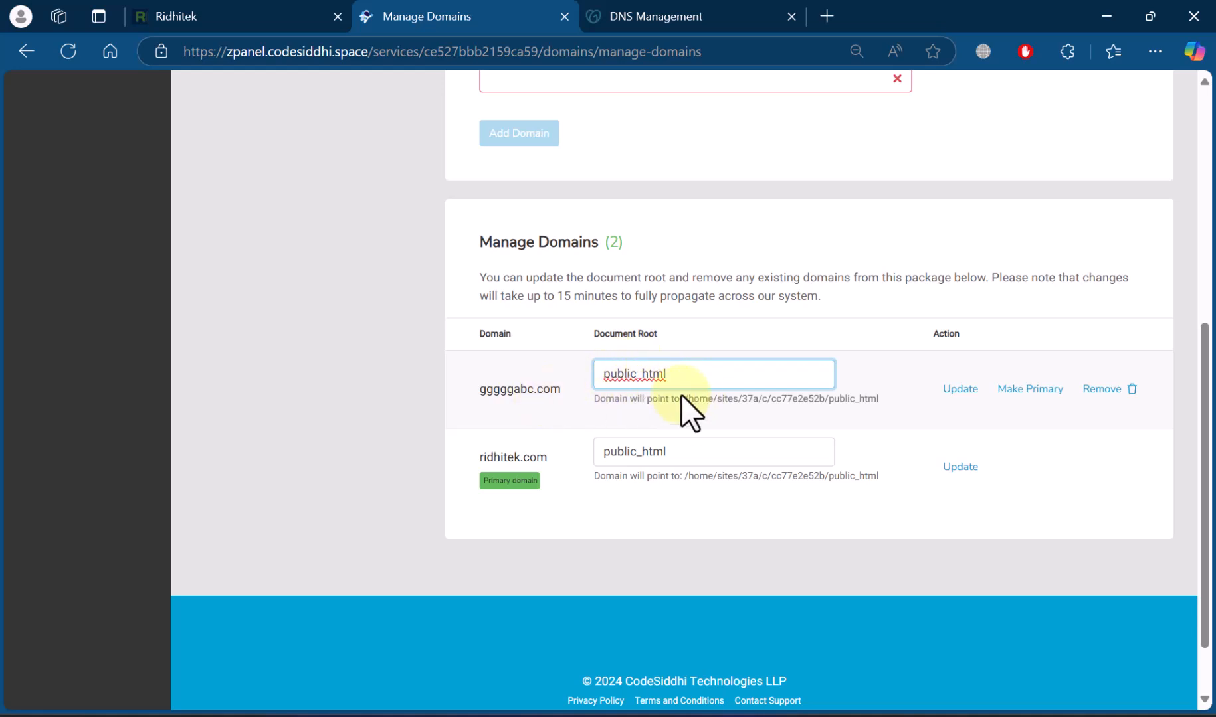
text(/)
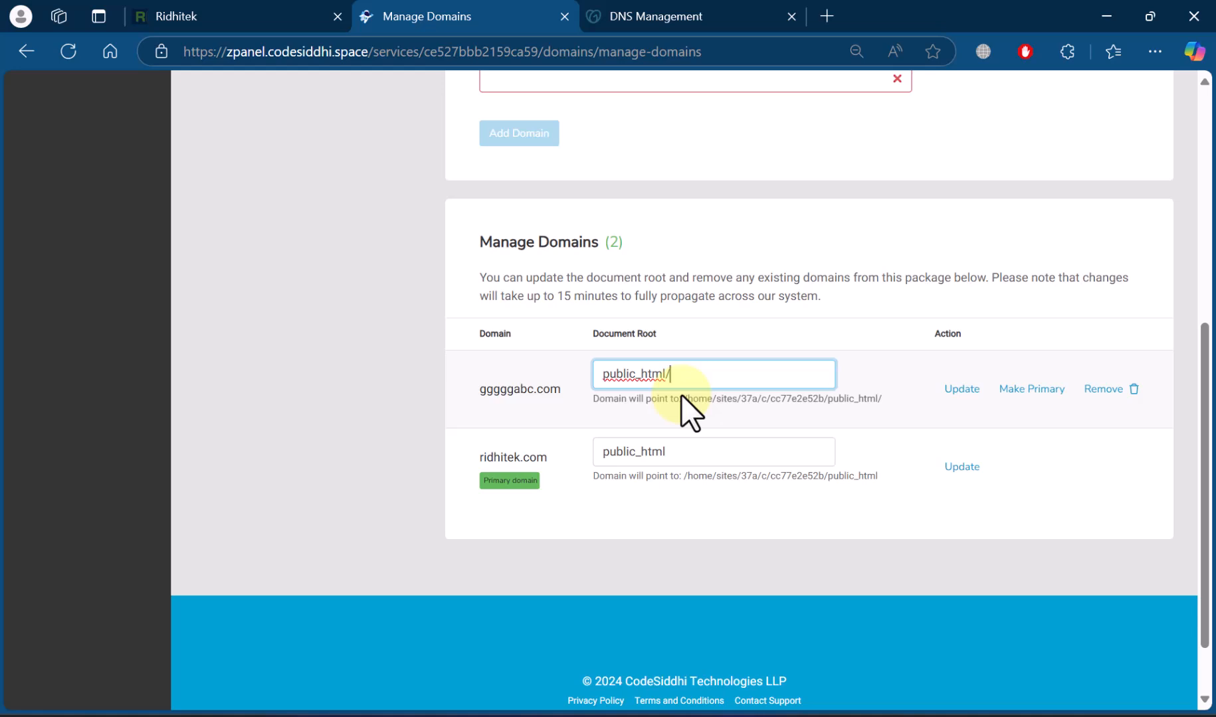
text(rrrrr)
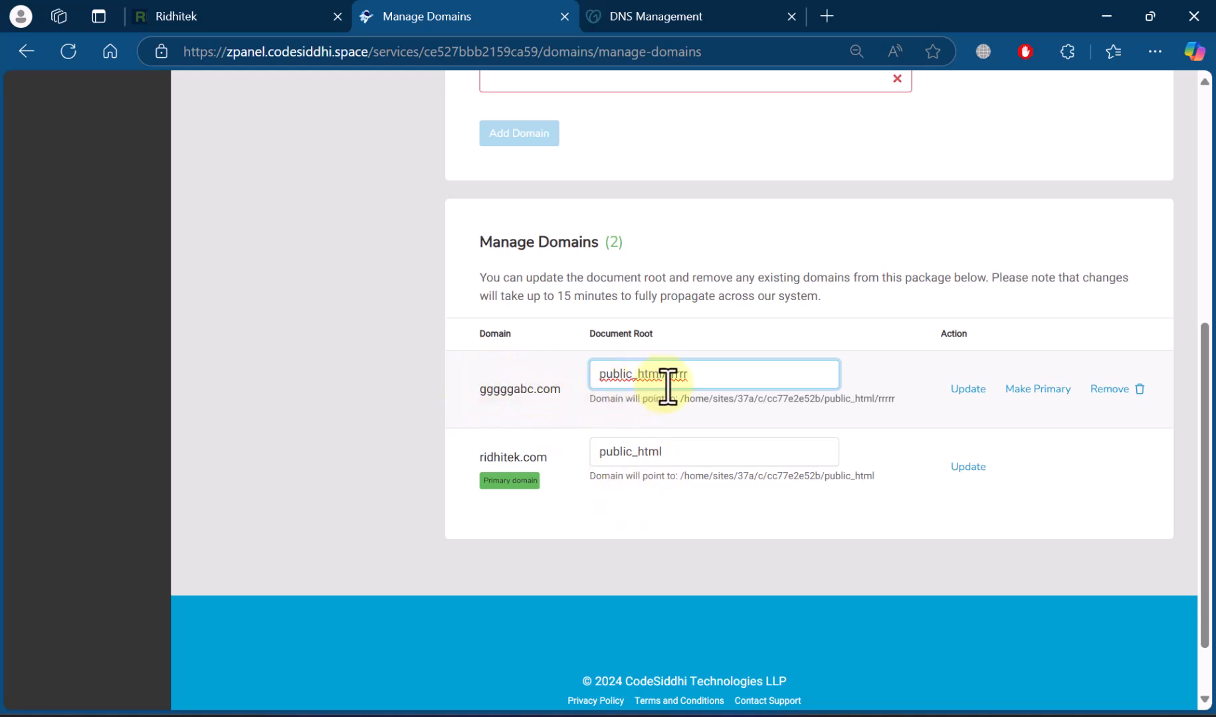
Compare the document roots and target paths of gggggabc.com and ridhitek.com in the domain list.
drag(665, 380, 707, 379)
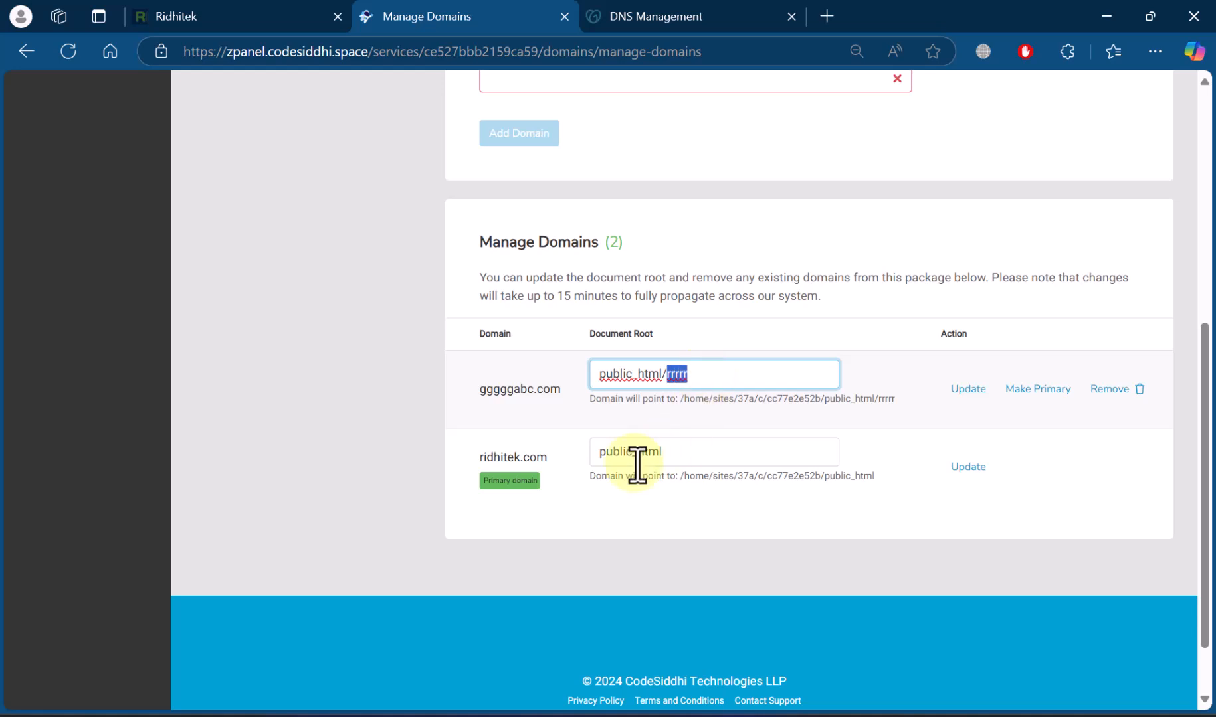
click(960, 432)
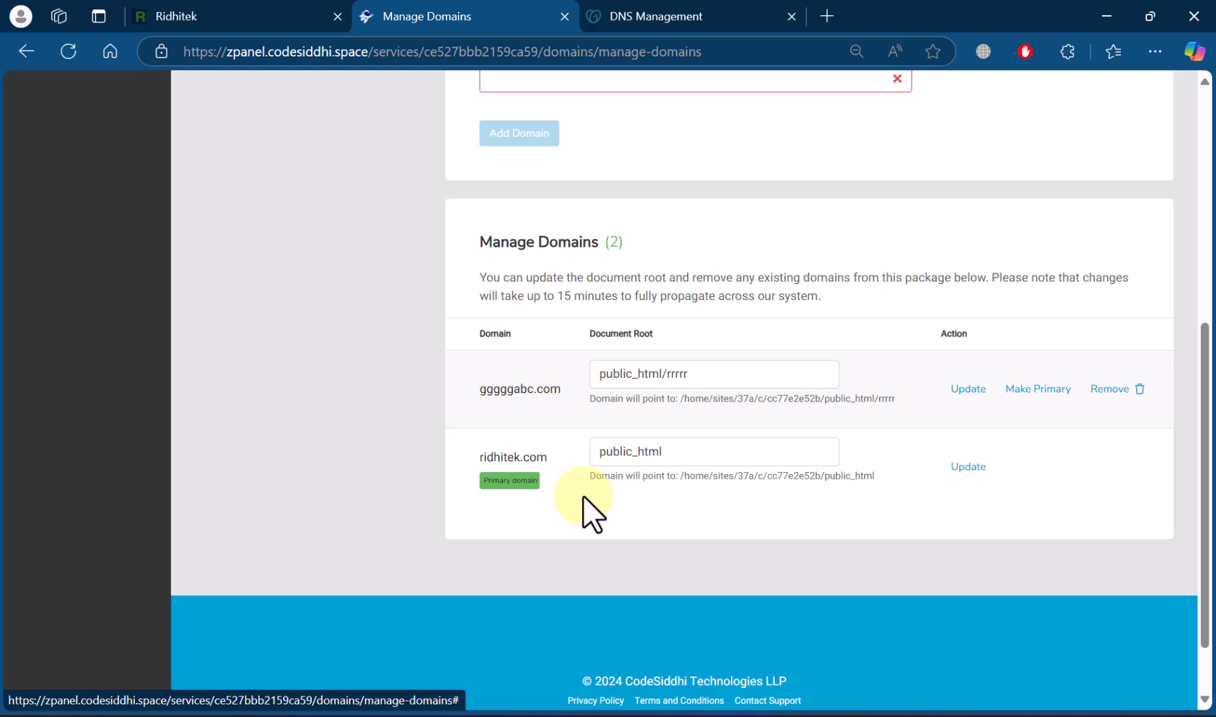
double_click(508, 458)
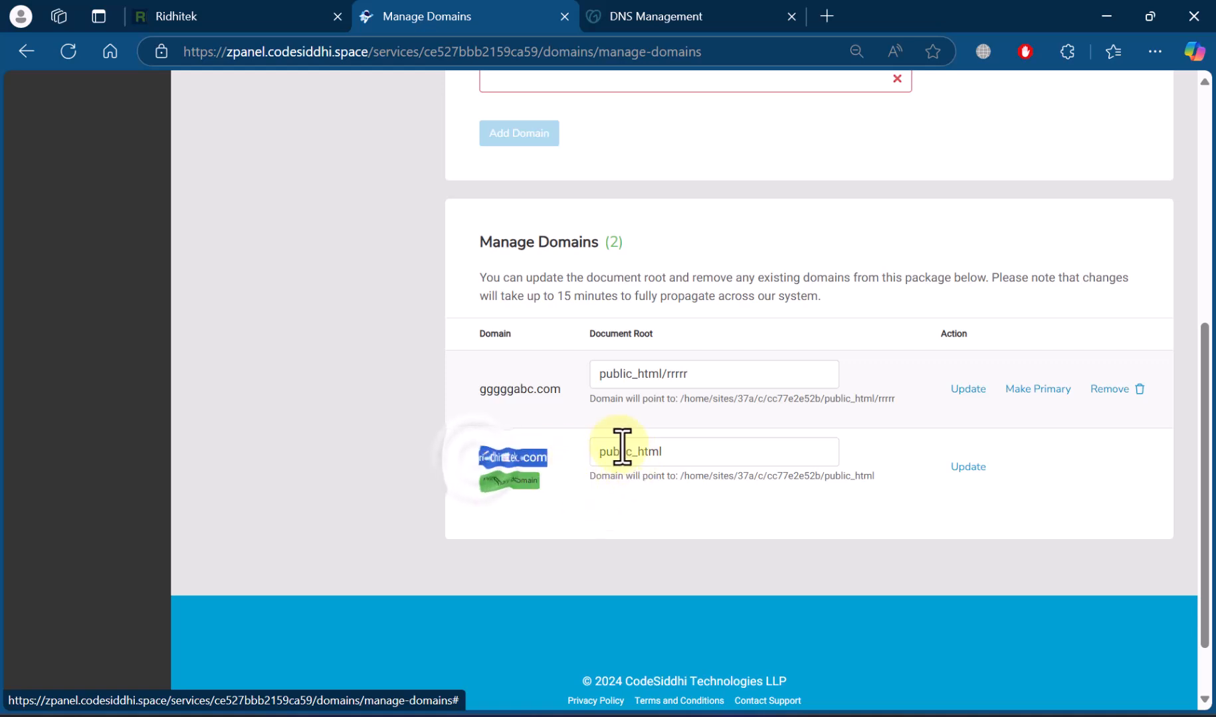
drag(597, 454, 665, 456)
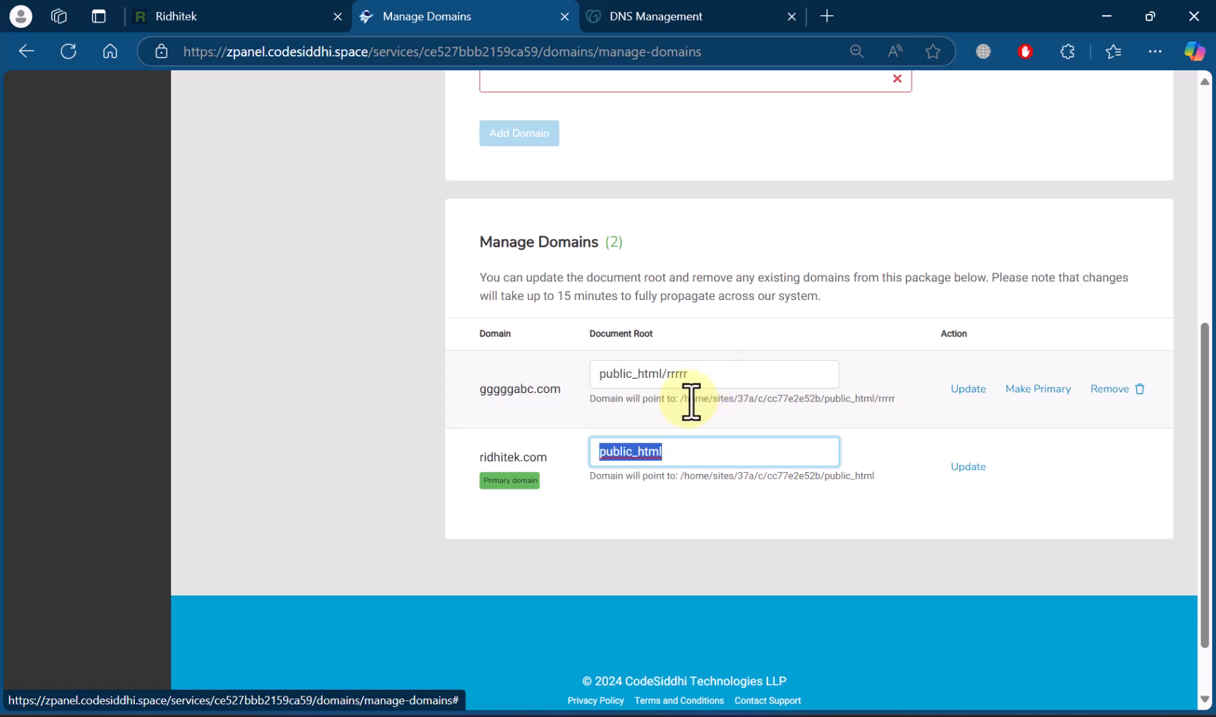
drag(689, 399, 858, 411)
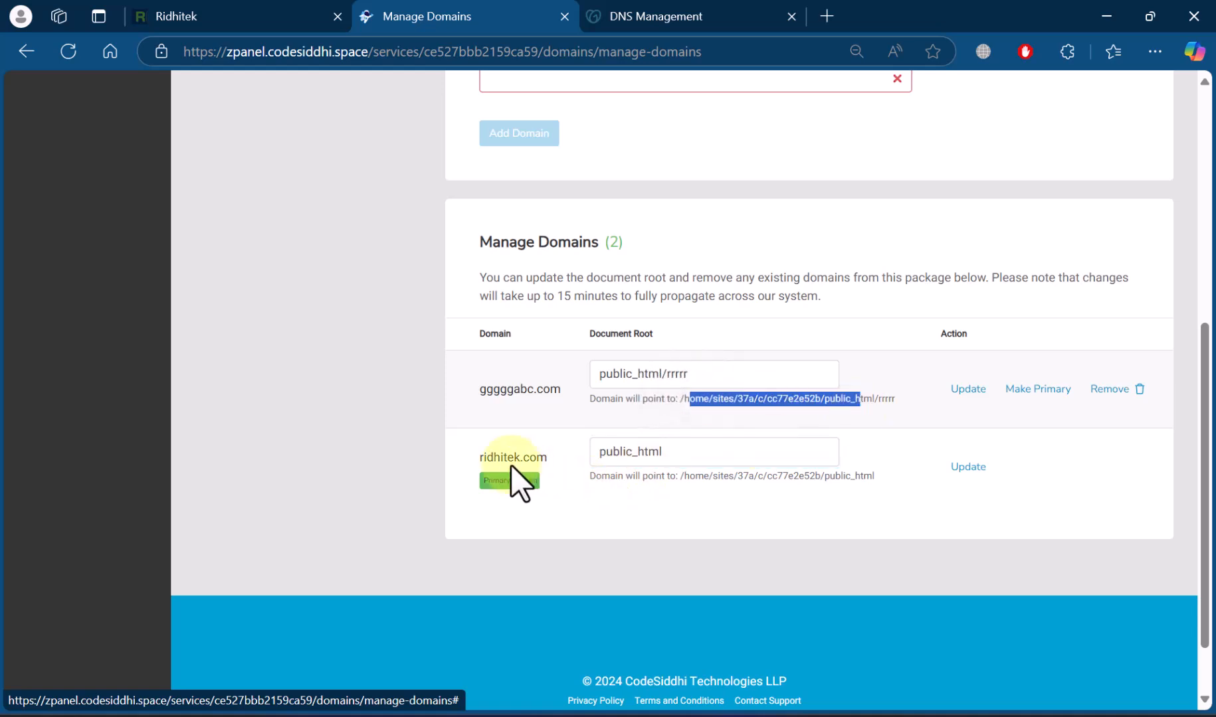
drag(785, 477, 891, 482)
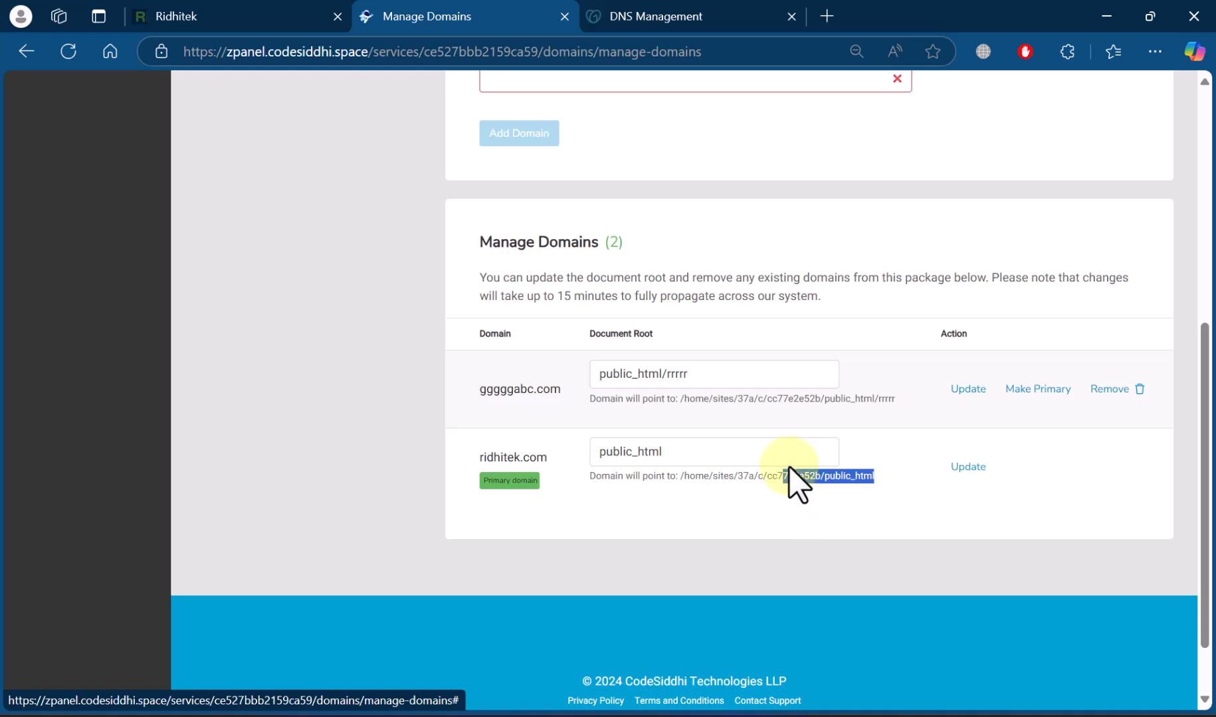
click(711, 374)
double_click(711, 374)
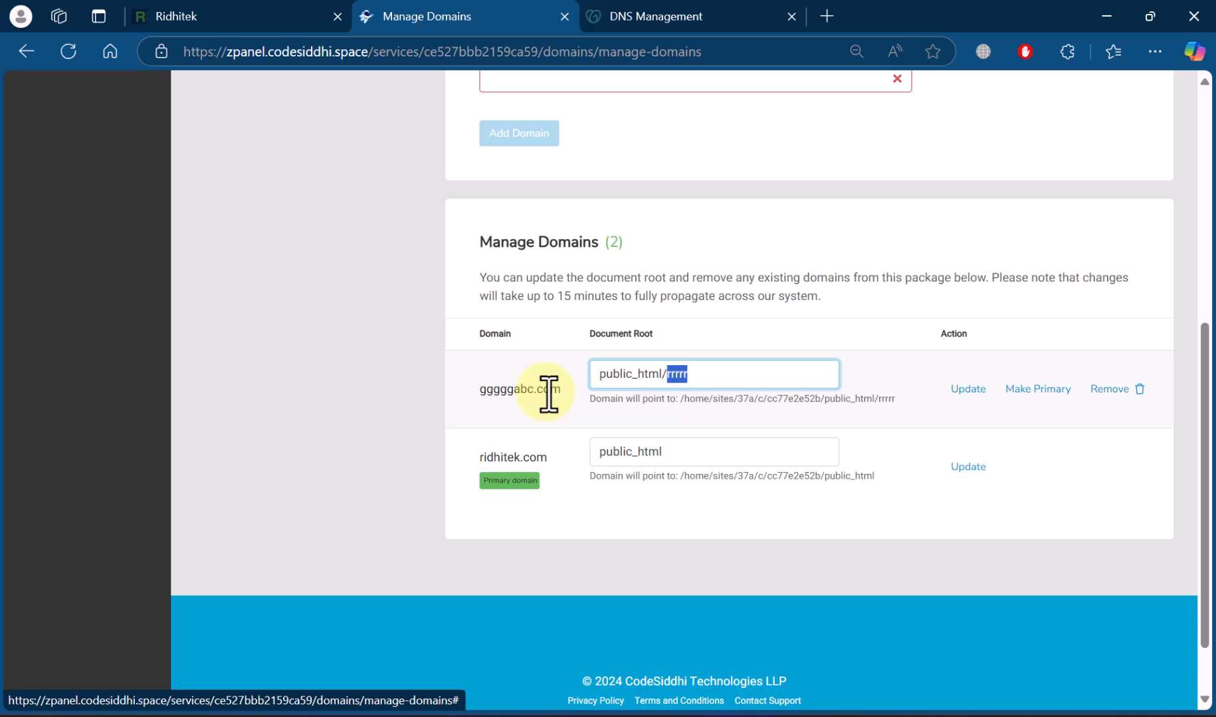
scroll(548, 395, up, 2)
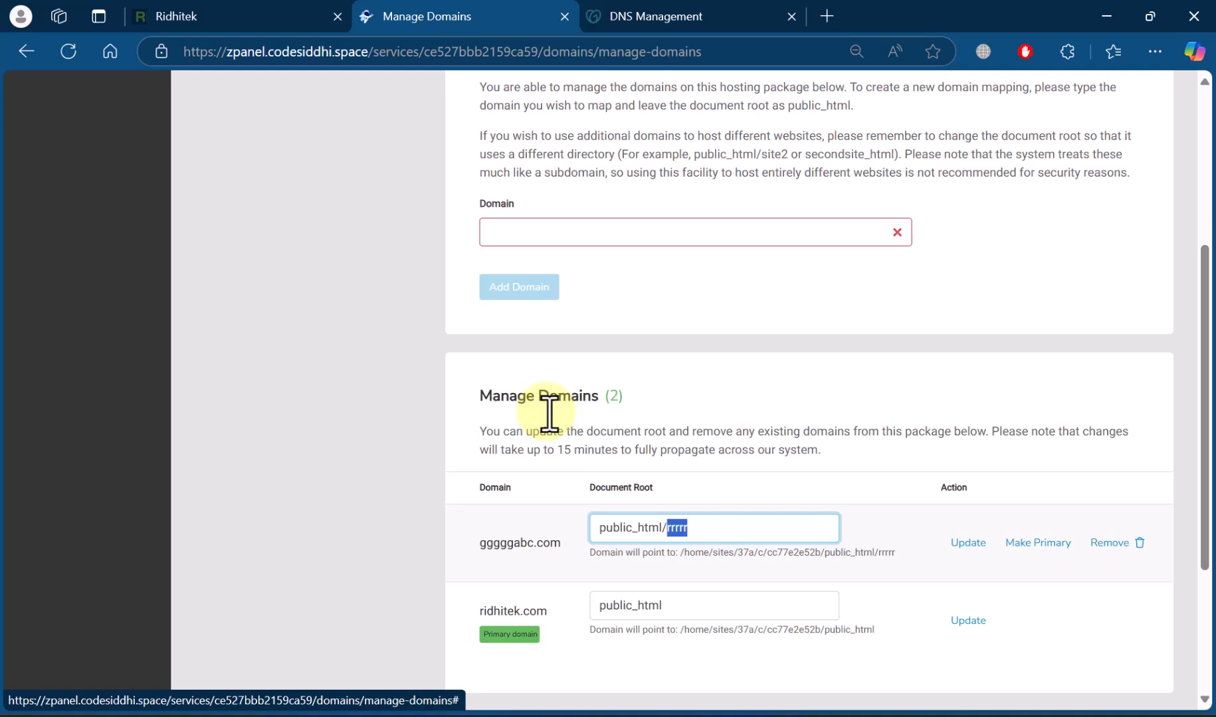
scroll(550, 415, up, 4)
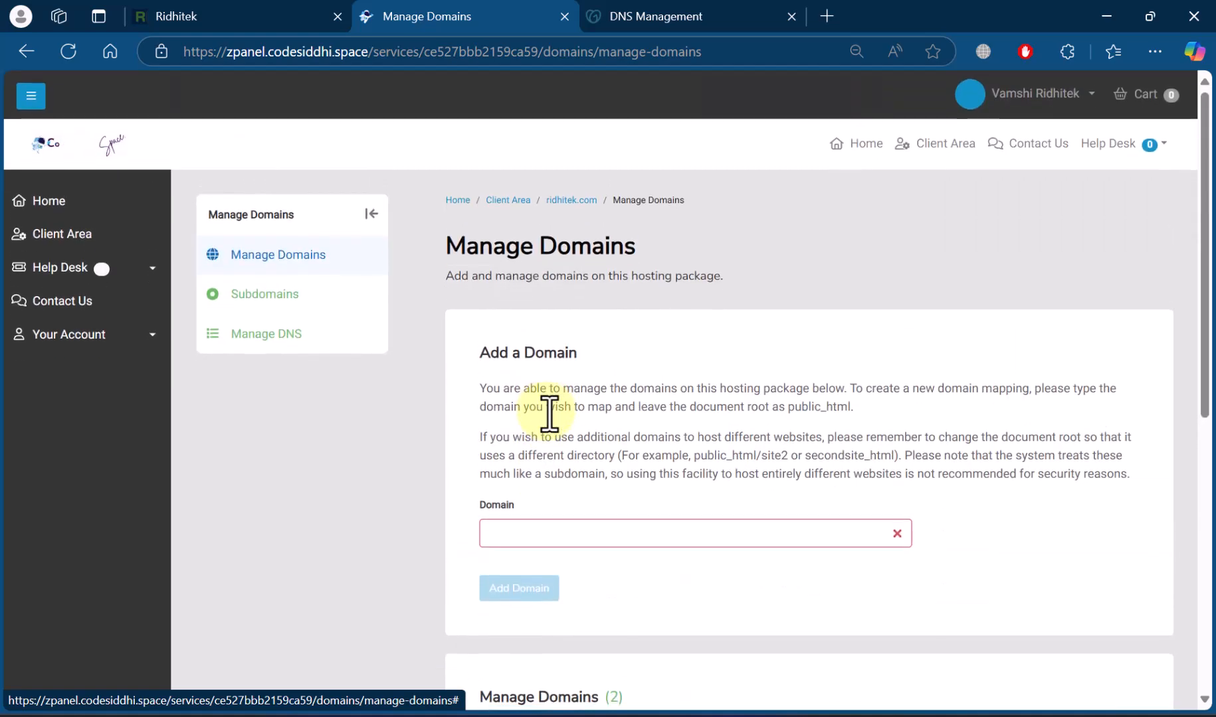
scroll(549, 414, down, 4)
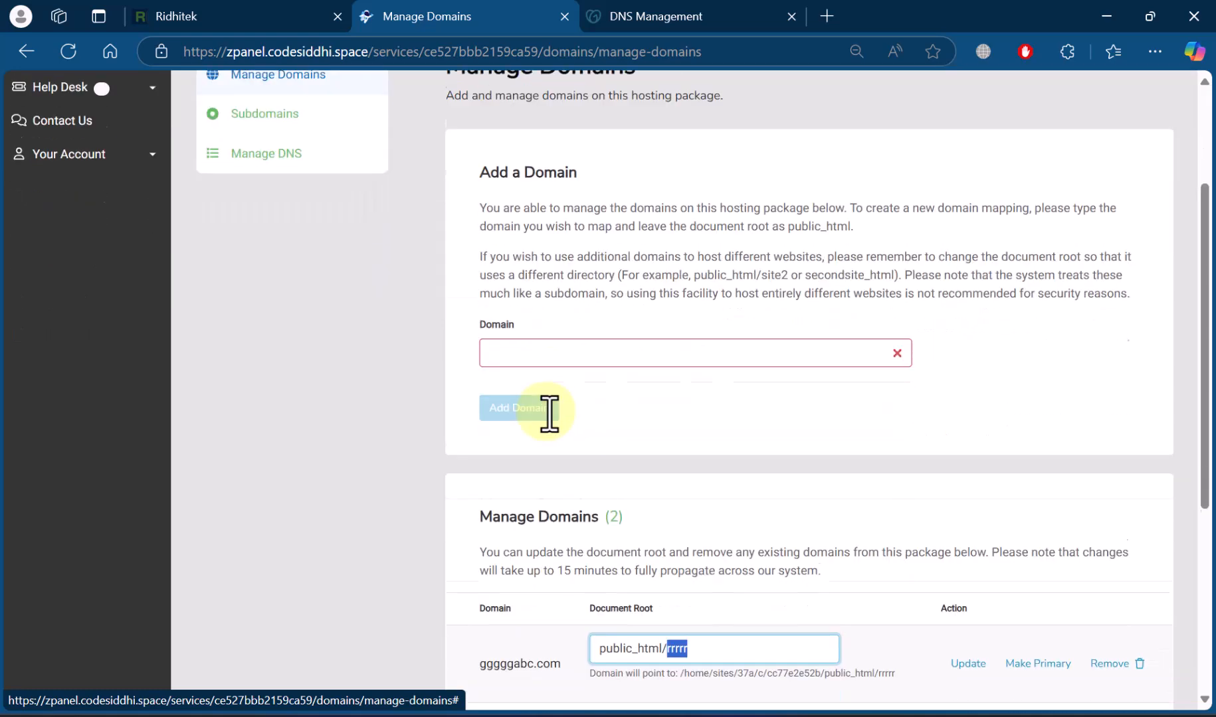